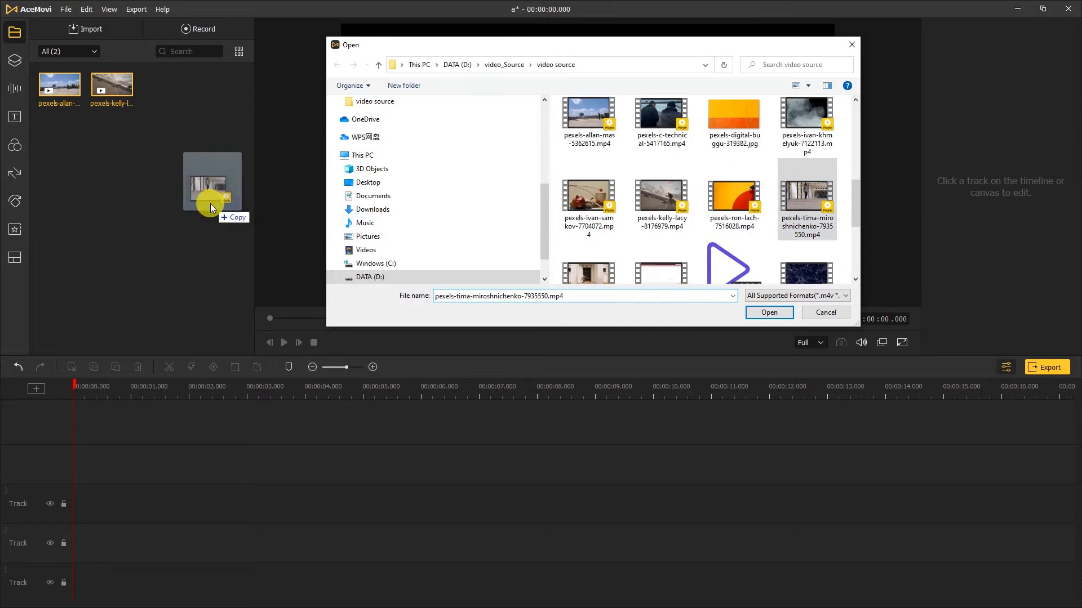
# Finish importing media and place the three skateboarding clips on separate timeline tracks, all starting at 0 s
pyautogui.click(851, 44)
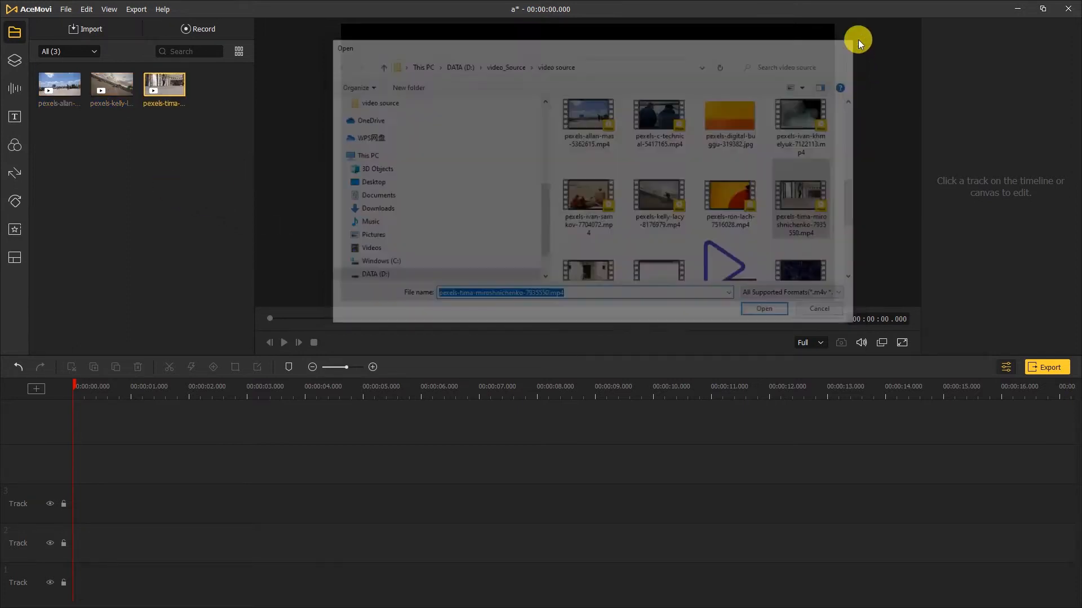
pyautogui.click(73, 90)
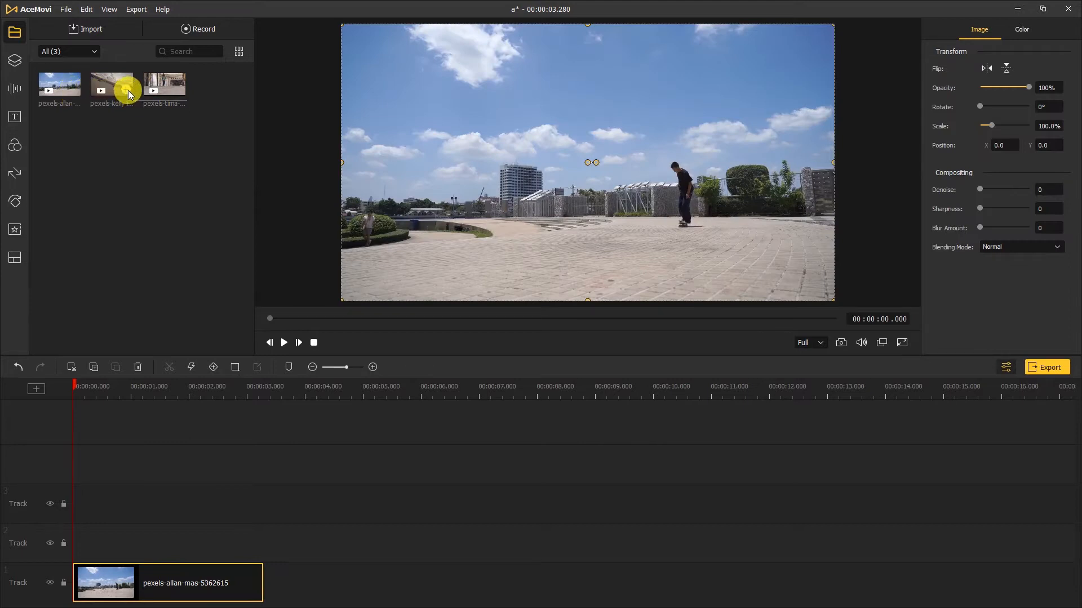
pyautogui.click(127, 90)
pyautogui.click(181, 89)
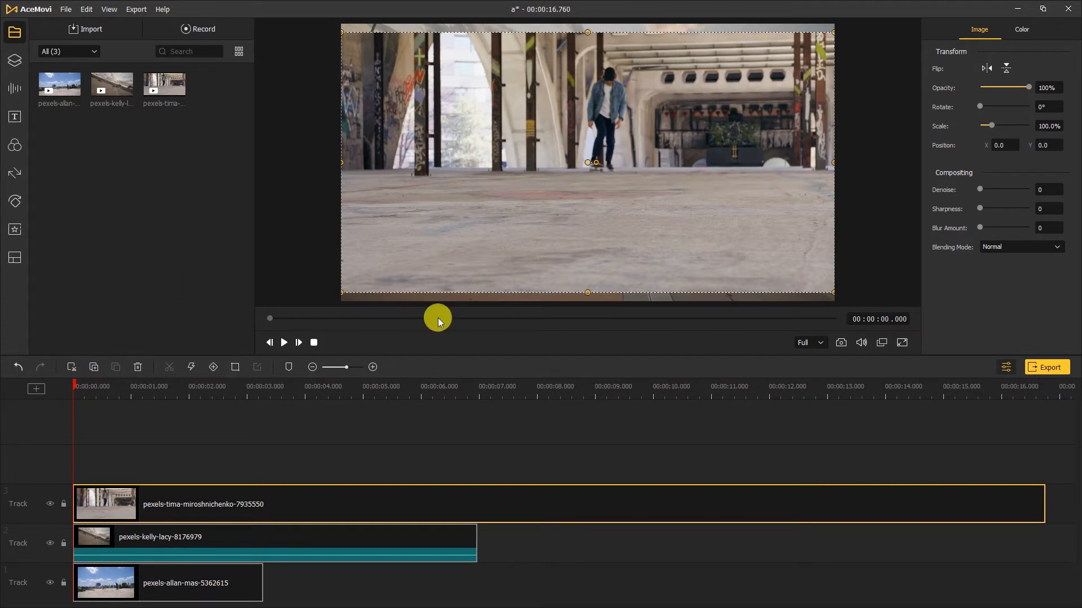
# Scale the track 3 clip to 134% and trim it to the section between about 8.62 s and 16.30 s
pyautogui.moveTo(992, 128); pyautogui.dragTo(996, 126)
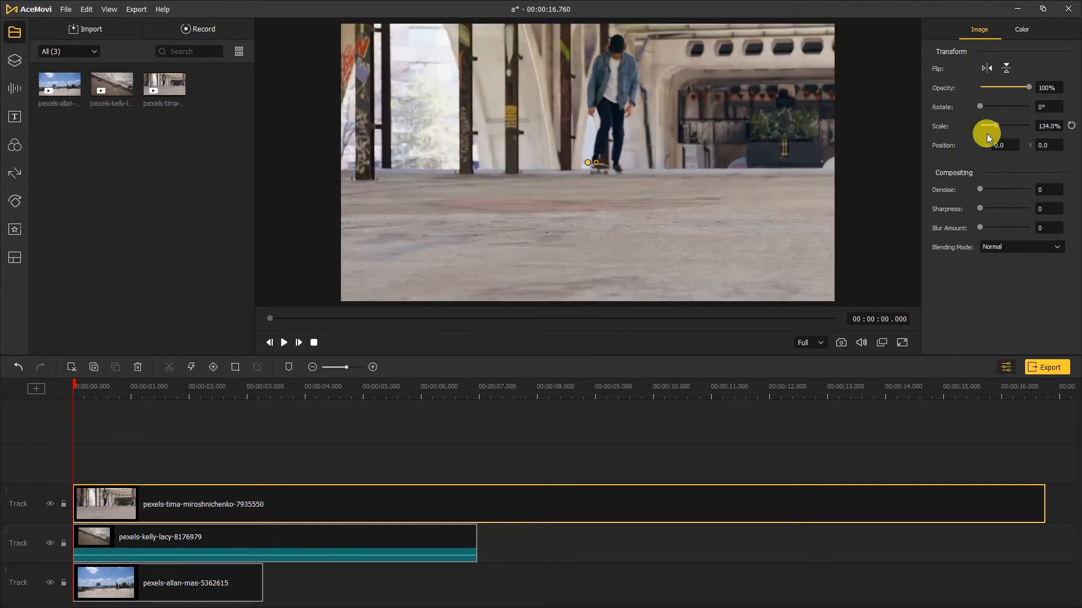
pyautogui.moveTo(129, 386); pyautogui.dragTo(573, 386)
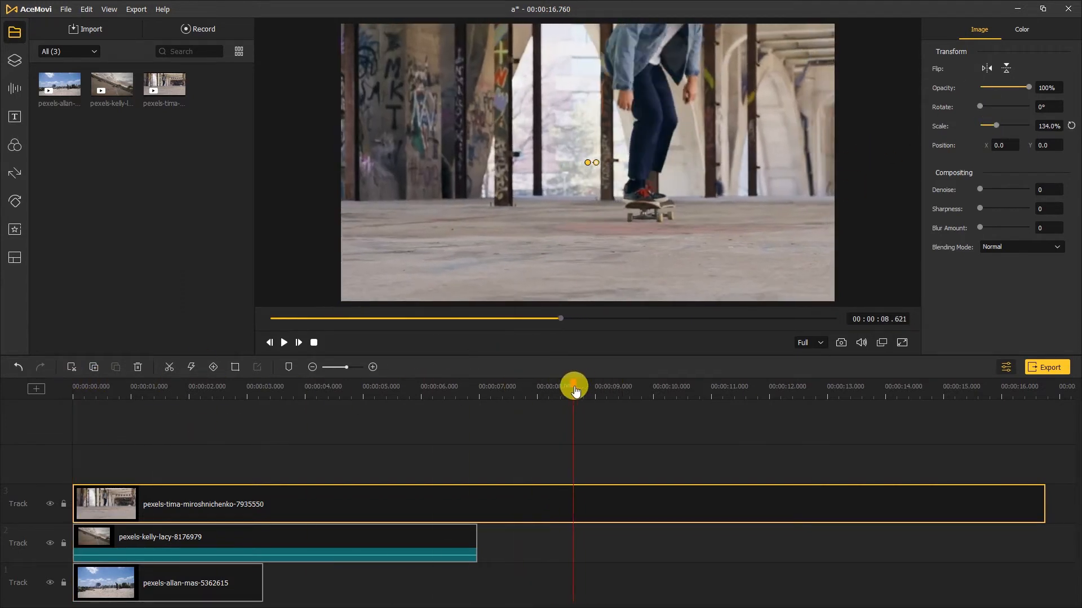
pyautogui.click(167, 370)
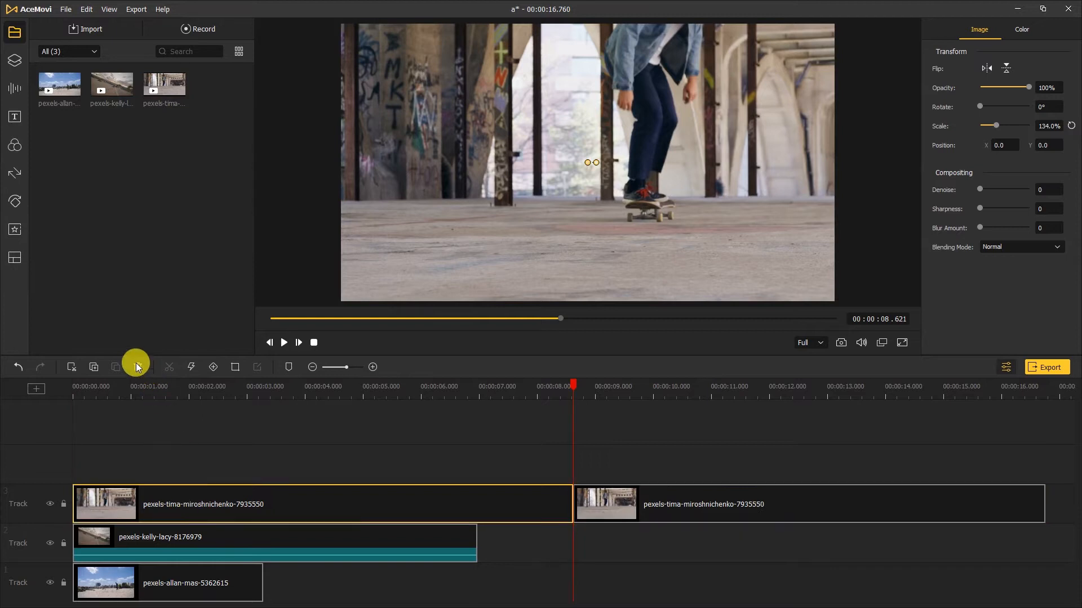
pyautogui.click(138, 368)
pyautogui.moveTo(573, 387); pyautogui.dragTo(1020, 407)
pyautogui.click(765, 513)
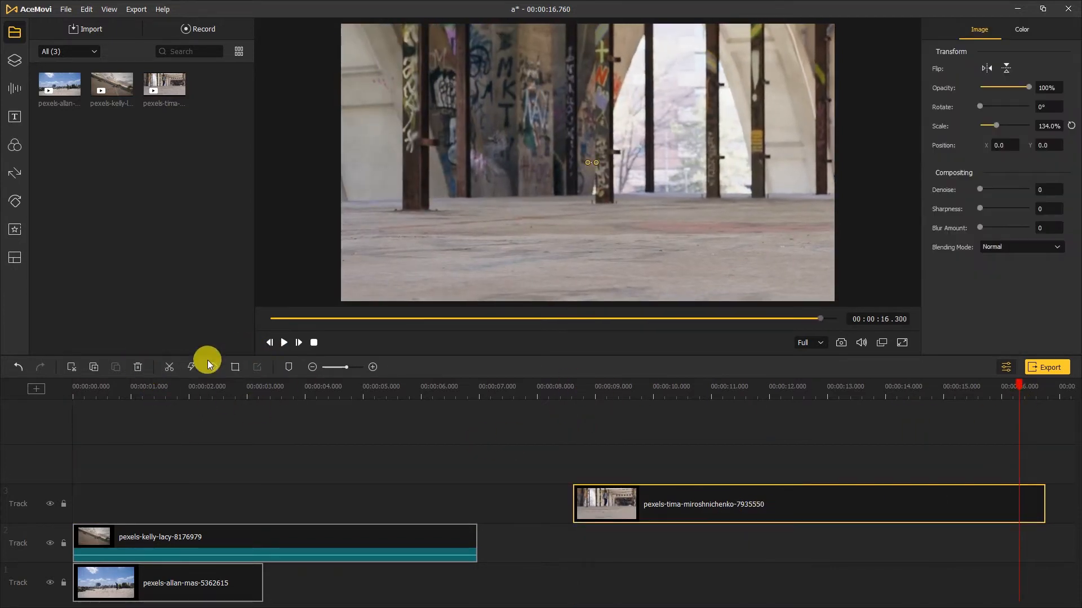
pyautogui.click(154, 370)
# Speed up the trimmed track 3 clip to Fast 2.00x
pyautogui.moveTo(642, 390); pyautogui.dragTo(792, 495)
pyautogui.click(754, 508)
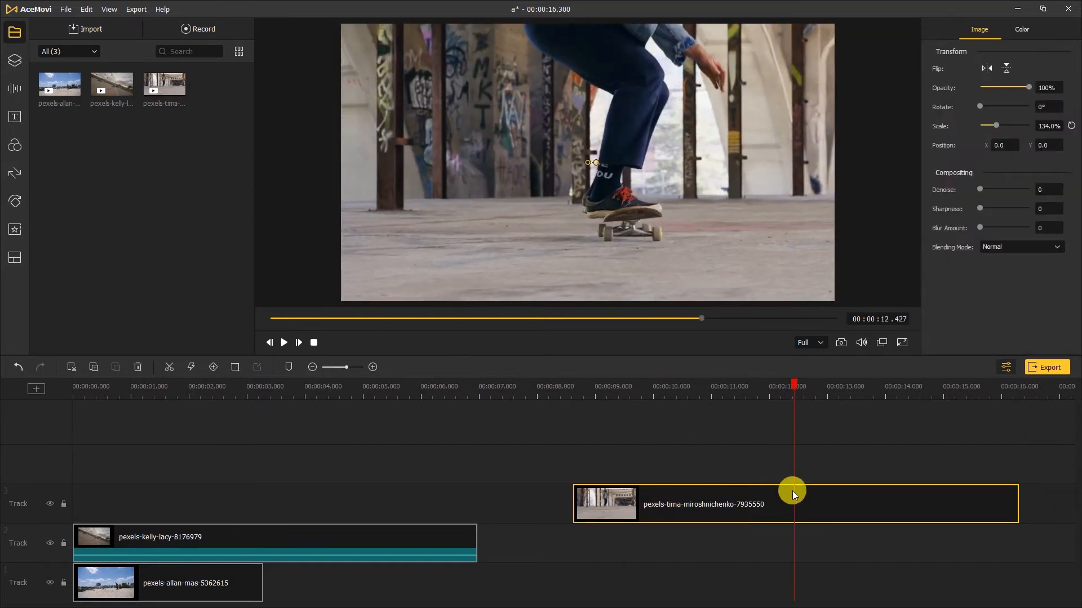
pyautogui.click(192, 366)
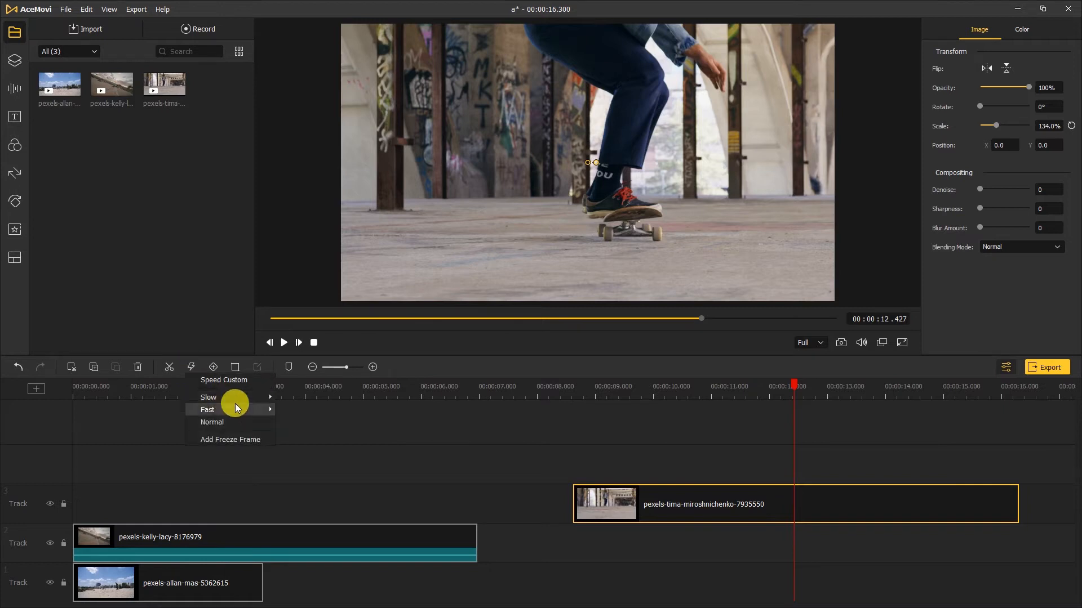
pyautogui.click(295, 411)
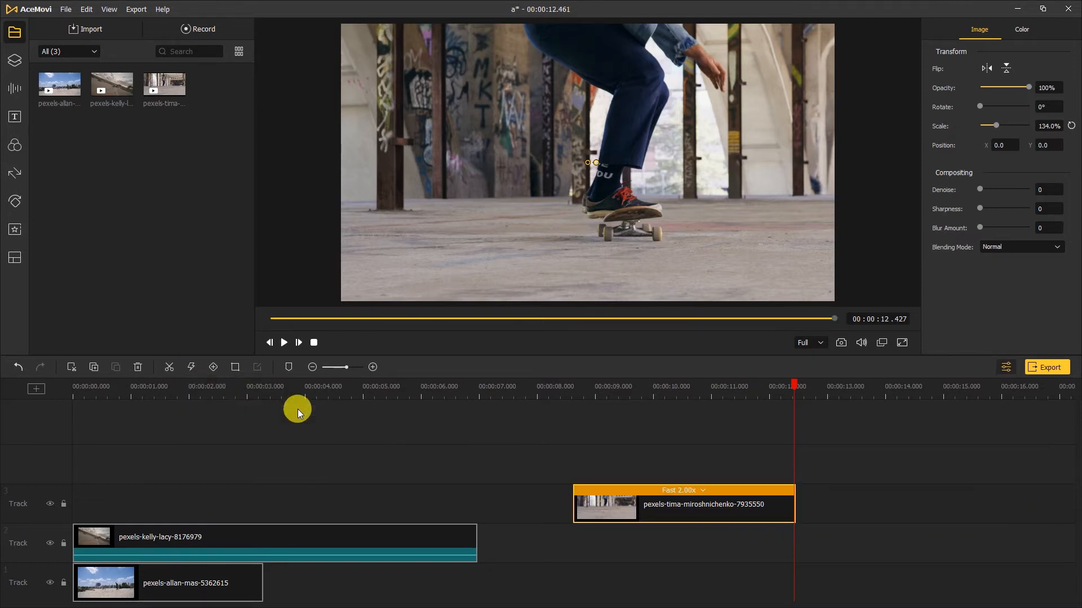
# Trim the track 2 clip to the section between about 1.6 s and 6.3 s, deleting the cut-off start and end
pyautogui.moveTo(751, 390); pyautogui.dragTo(14, 414)
pyautogui.click(146, 543)
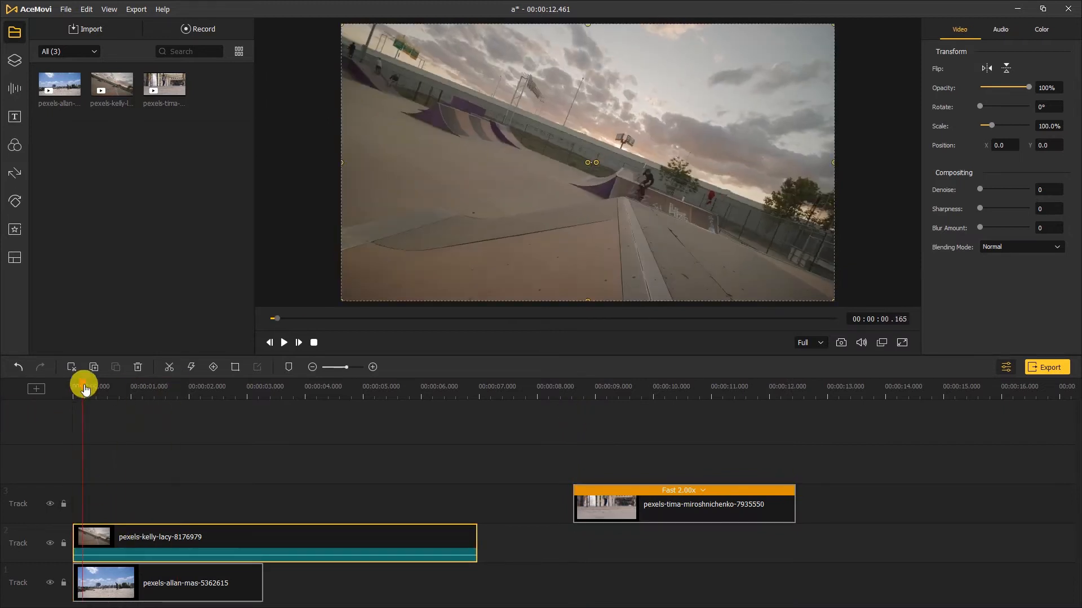
pyautogui.moveTo(84, 385); pyautogui.dragTo(164, 394)
pyautogui.click(169, 367)
pyautogui.click(145, 531)
pyautogui.click(140, 368)
pyautogui.moveTo(166, 388); pyautogui.dragTo(439, 437)
pyautogui.click(459, 535)
pyautogui.click(170, 368)
pyautogui.click(137, 367)
# Enlarge the track 2 clip to 115.7% scale and shift its picture to Y position -84.5
pyautogui.click(290, 391)
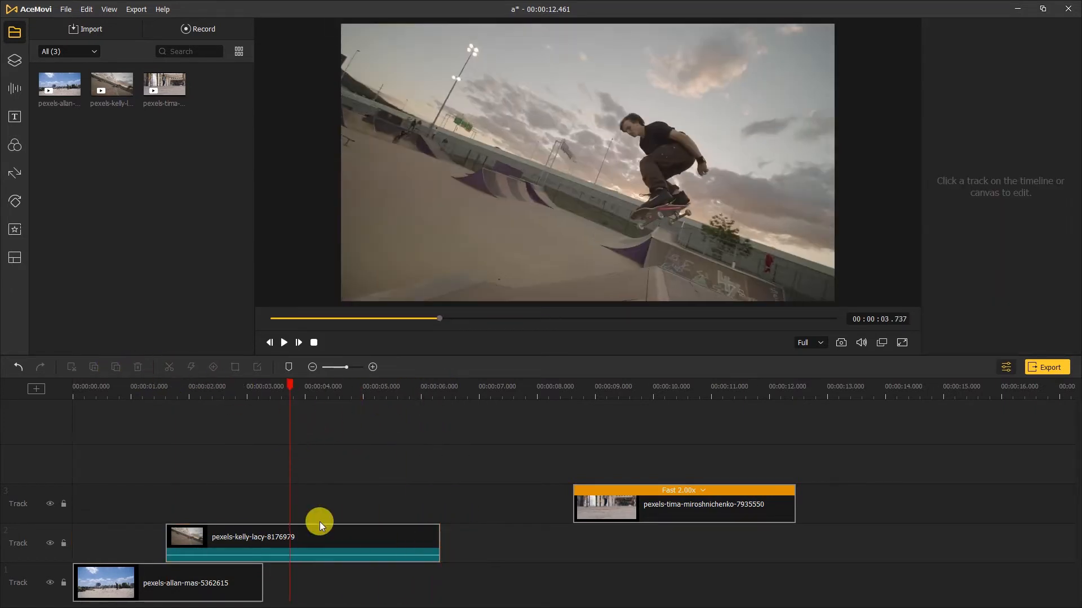
pyautogui.click(326, 535)
pyautogui.moveTo(992, 125); pyautogui.dragTo(995, 123)
pyautogui.moveTo(651, 225); pyautogui.dragTo(622, 221)
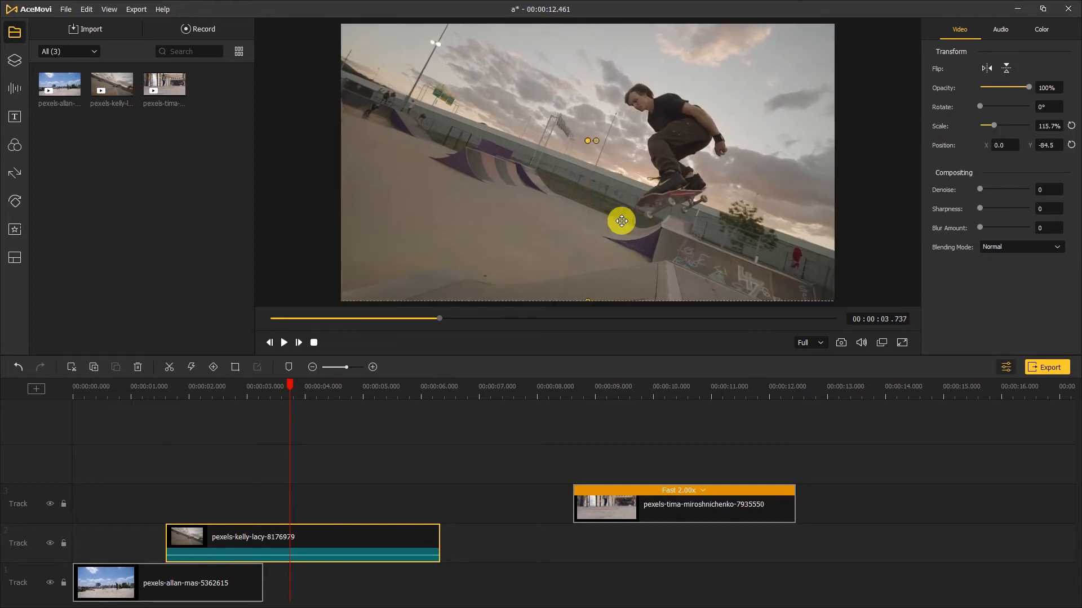
# Set the track 2 clip's custom speed to 1.73x and play it back from its start
pyautogui.rightClick(329, 536)
pyautogui.click(381, 483)
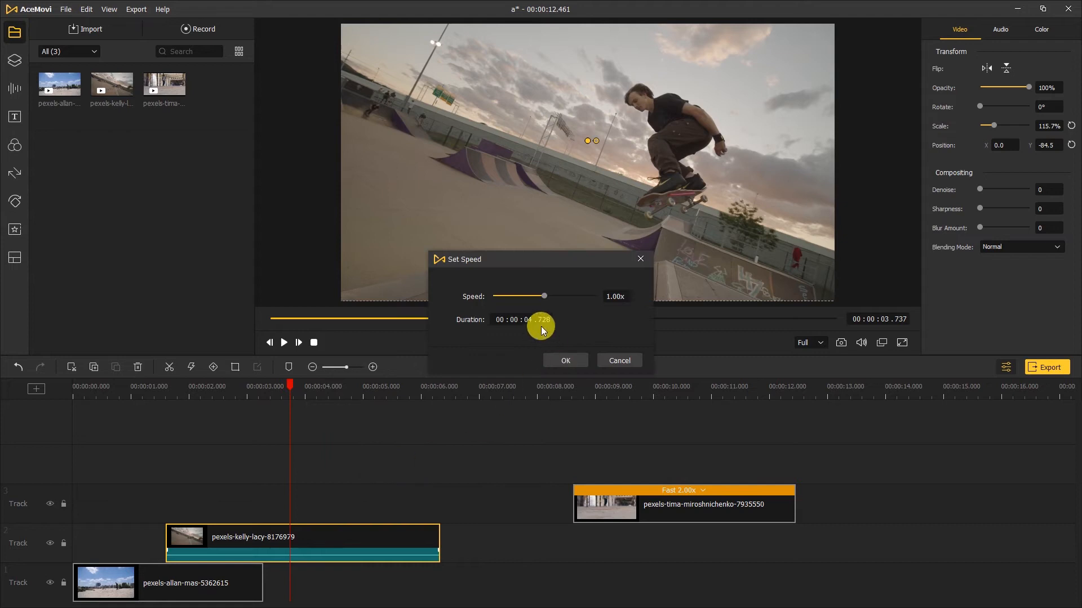
pyautogui.click(579, 361)
pyautogui.click(166, 421)
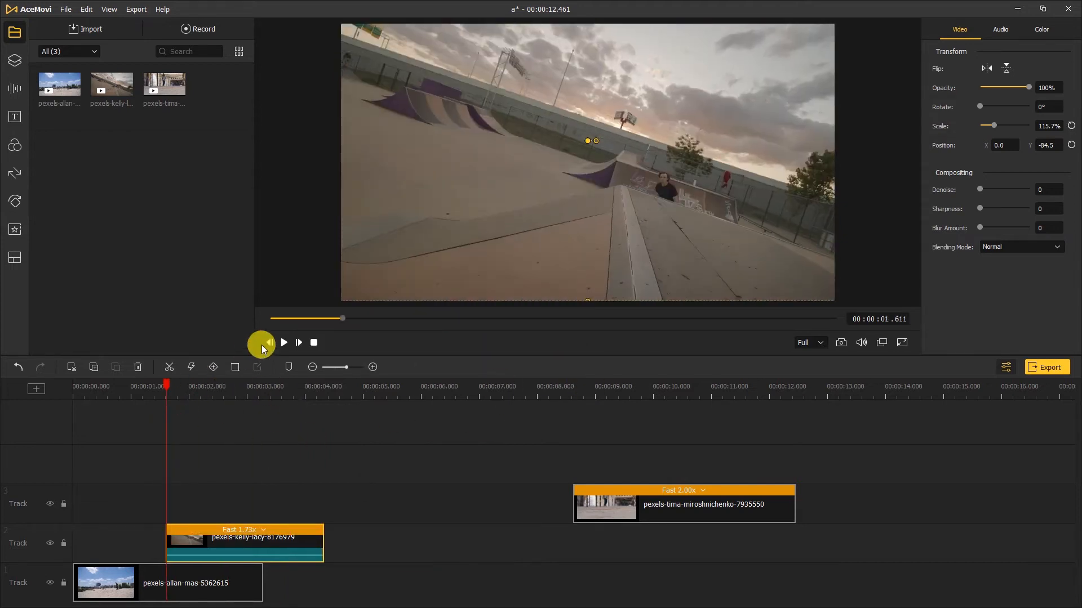
pyautogui.click(285, 344)
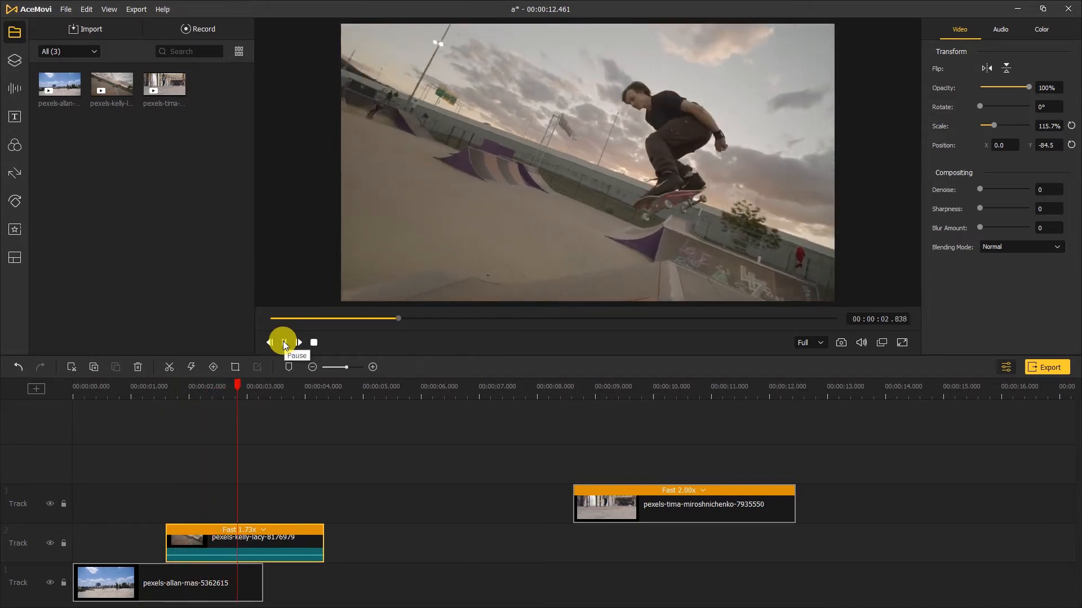
# Extend the end of the track 2 clip to about 3.1 s length and move the clip to start at about 4.5 s
pyautogui.moveTo(324, 538); pyautogui.dragTo(362, 539)
pyautogui.moveTo(353, 388); pyautogui.dragTo(182, 429)
pyautogui.moveTo(258, 544); pyautogui.dragTo(429, 544)
# Scale the track 1 clip to 161.5% and reposition its picture to X 264.1, Y -193.8
pyautogui.moveTo(181, 384); pyautogui.dragTo(26, 427)
pyautogui.click(117, 586)
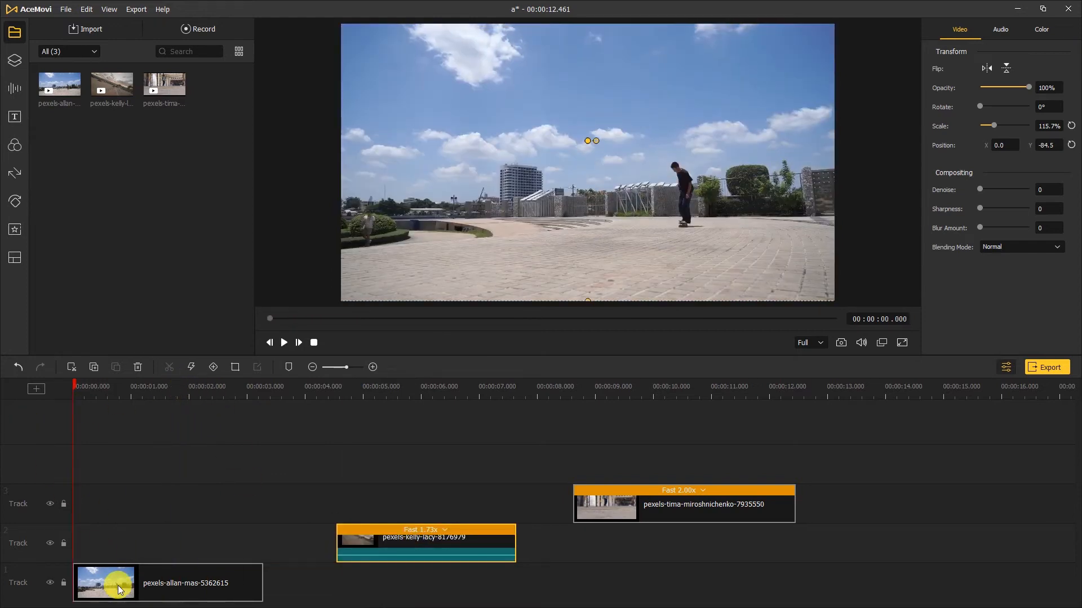
pyautogui.moveTo(992, 125); pyautogui.dragTo(999, 124)
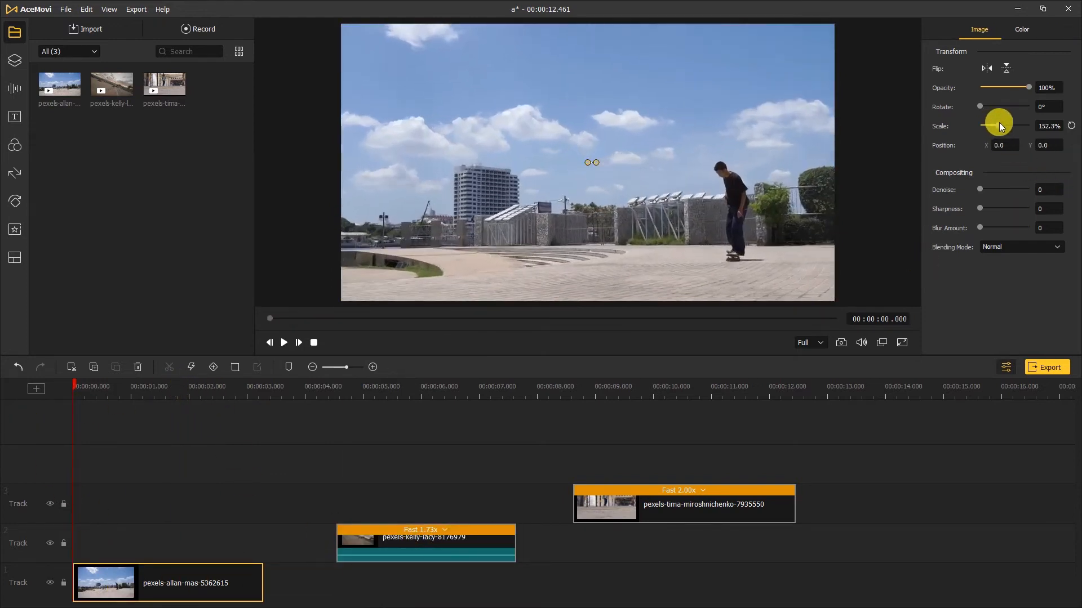
pyautogui.moveTo(572, 233); pyautogui.dragTo(649, 196)
pyautogui.moveTo(764, 213); pyautogui.dragTo(771, 213)
# Split the track 1 clip at about 0.84 s and delete the part before the cut
pyautogui.moveTo(77, 385); pyautogui.dragTo(122, 391)
pyautogui.click(167, 367)
pyautogui.click(92, 582)
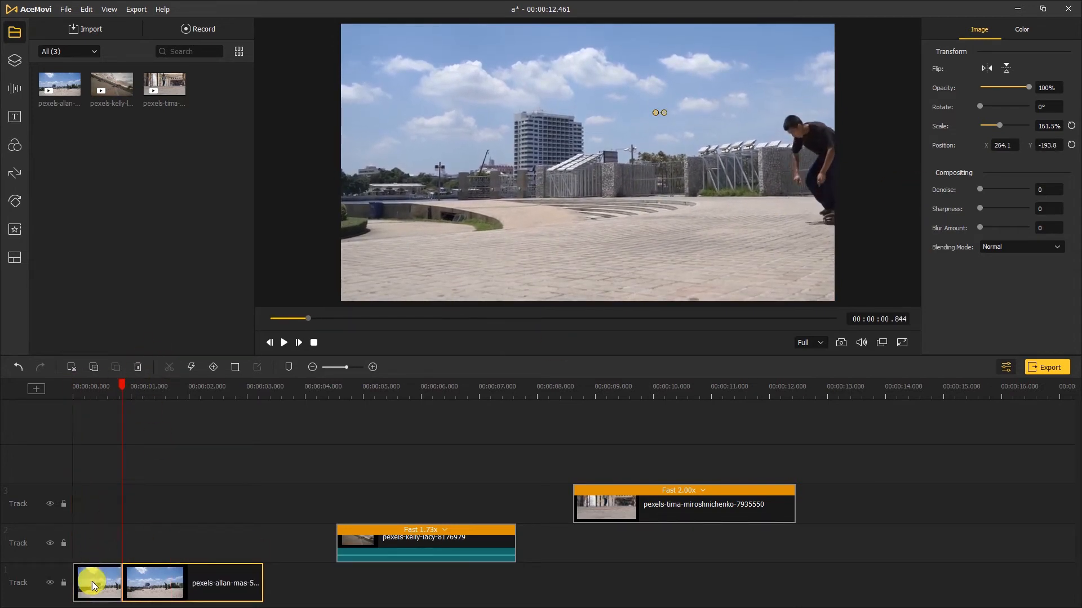
pyautogui.press('Delete')
# Line up the three clips end to end on track 1 from 0 s, in track order, and play the sequence
pyautogui.moveTo(215, 404)
pyautogui.mouseDown()
pyautogui.moveTo(188, 403)
pyautogui.moveTo(196, 410)
pyautogui.moveTo(219, 383)
pyautogui.moveTo(230, 395)
pyautogui.mouseUp()
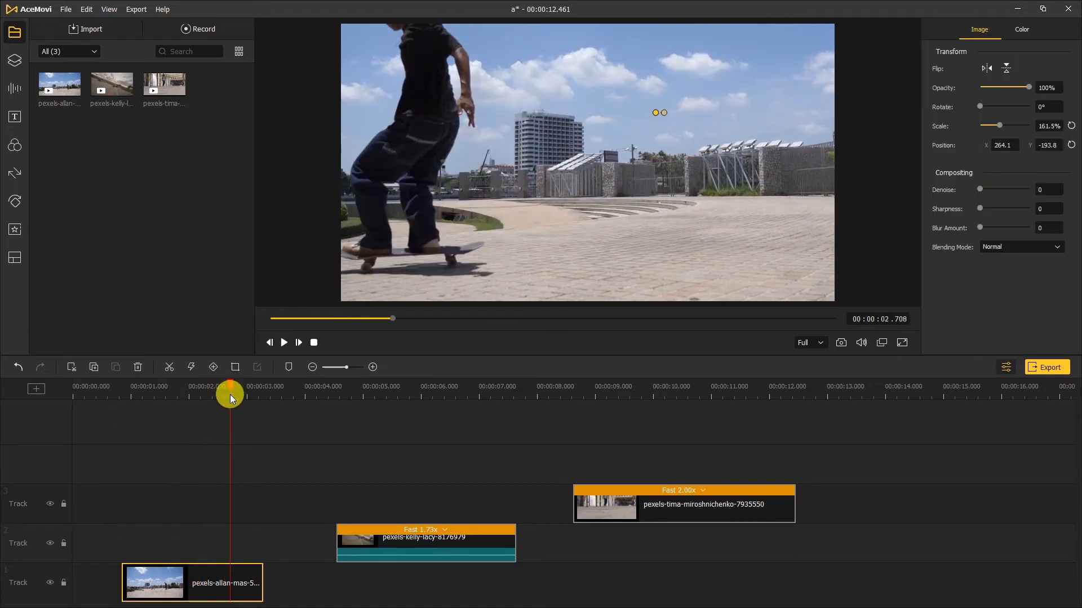
pyautogui.moveTo(197, 580); pyautogui.dragTo(148, 580)
pyautogui.moveTo(370, 550); pyautogui.dragTo(244, 583)
pyautogui.moveTo(625, 521); pyautogui.dragTo(483, 591)
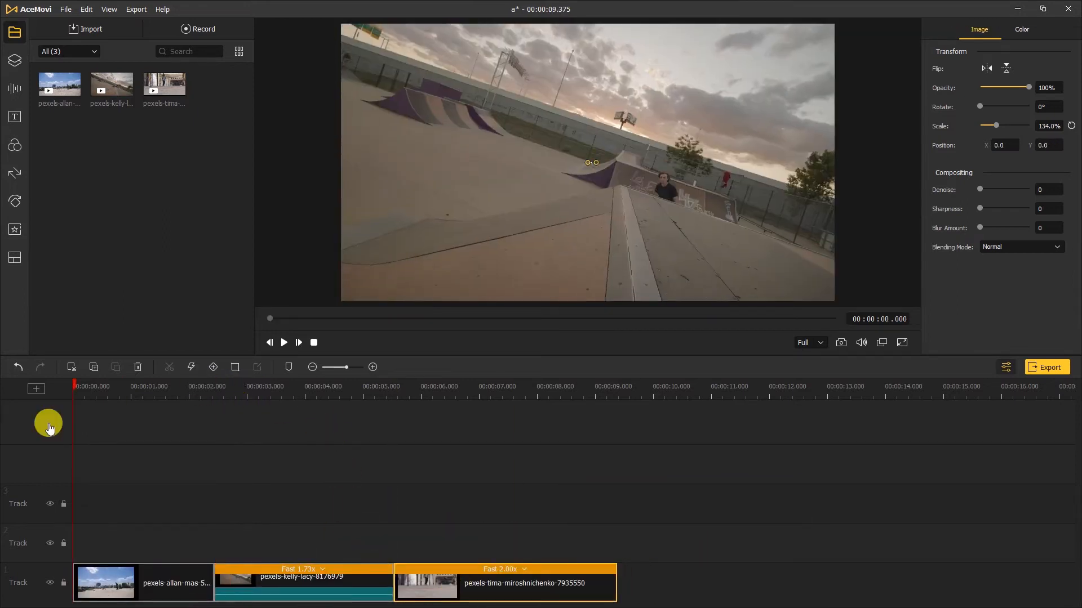
pyautogui.click(284, 342)
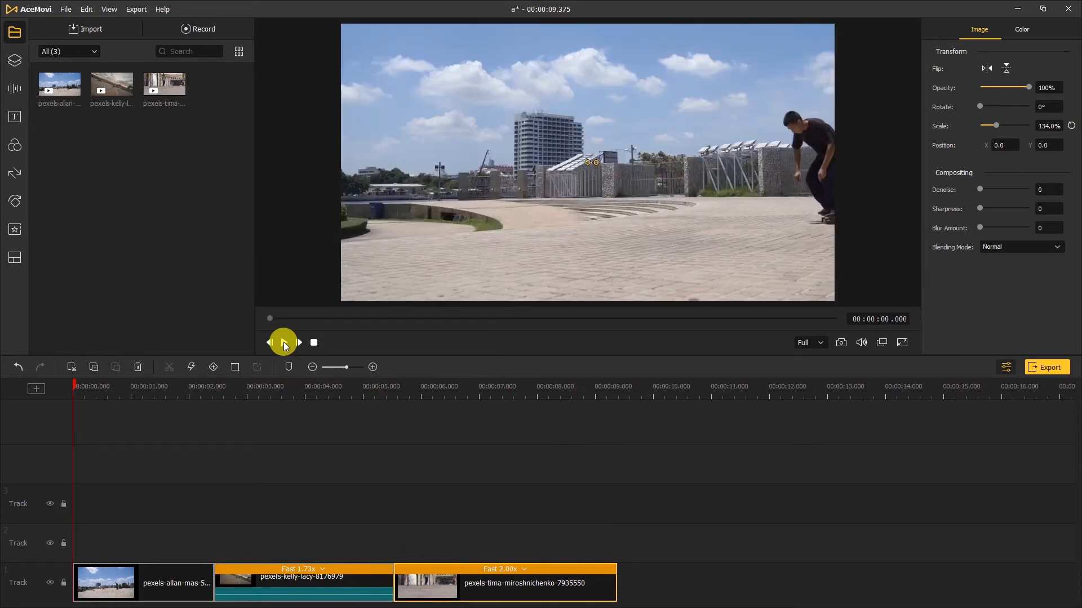
# Add the Fun stickers Lightning 1, Lightning 2, Light Blade 1, Light Blade 5 and Explosion 3 to the timeline
pyautogui.click(14, 67)
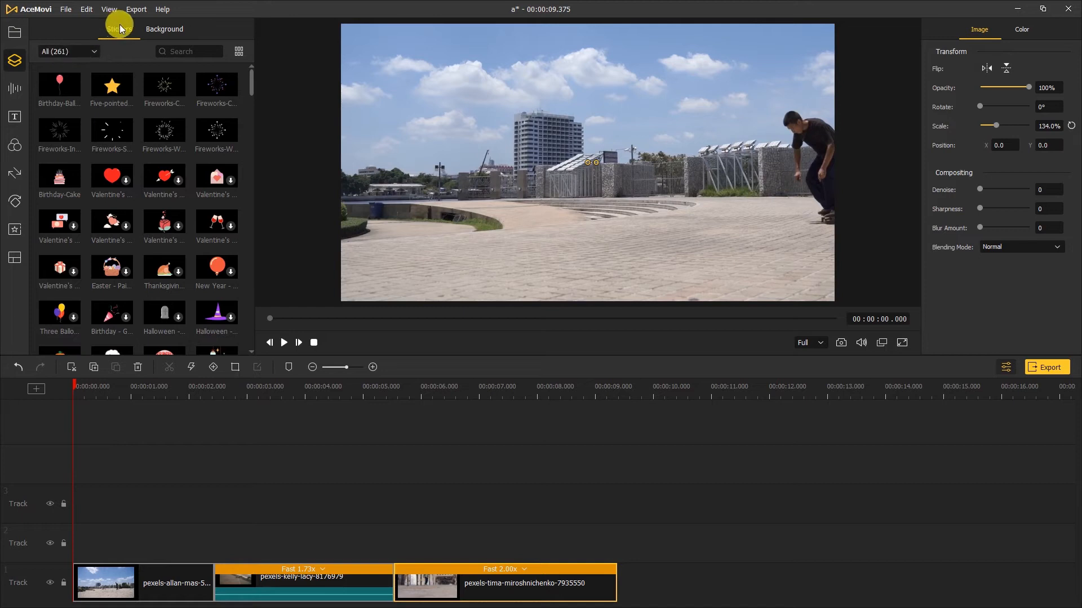
pyautogui.click(76, 52)
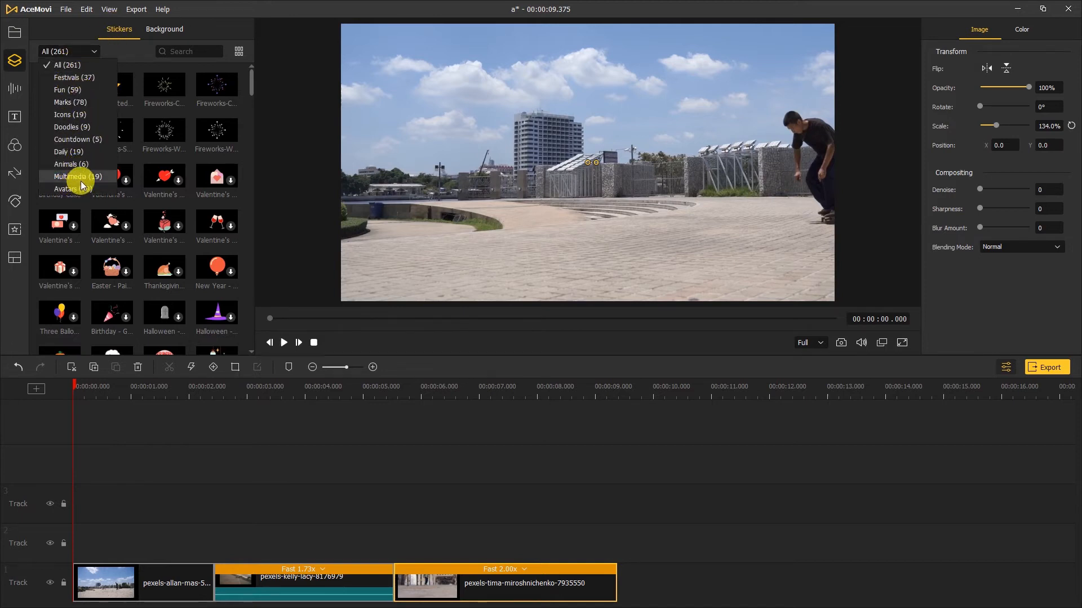
pyautogui.click(68, 89)
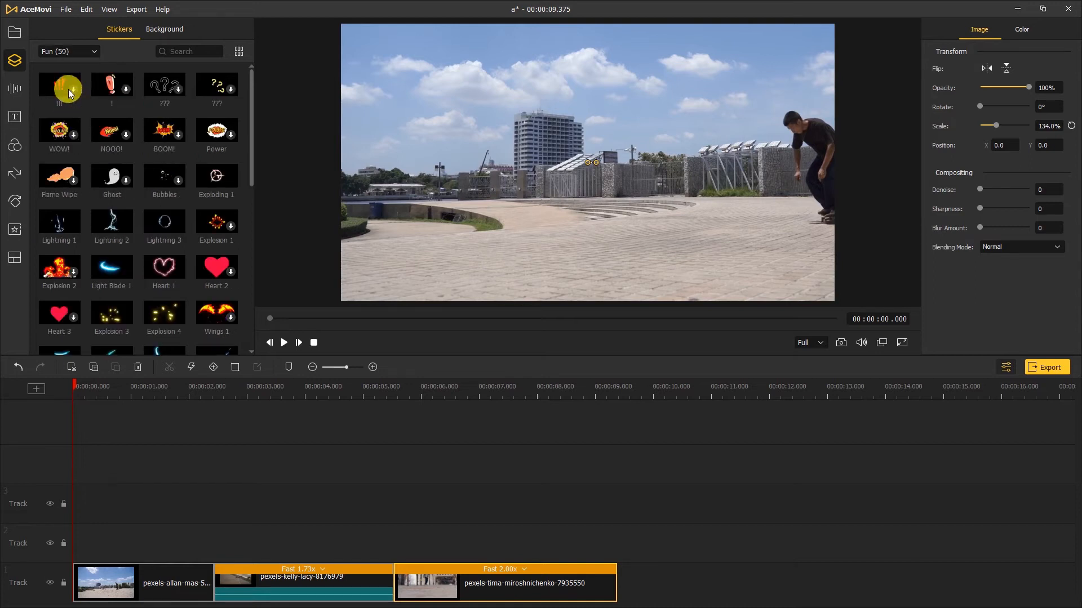
pyautogui.click(74, 225)
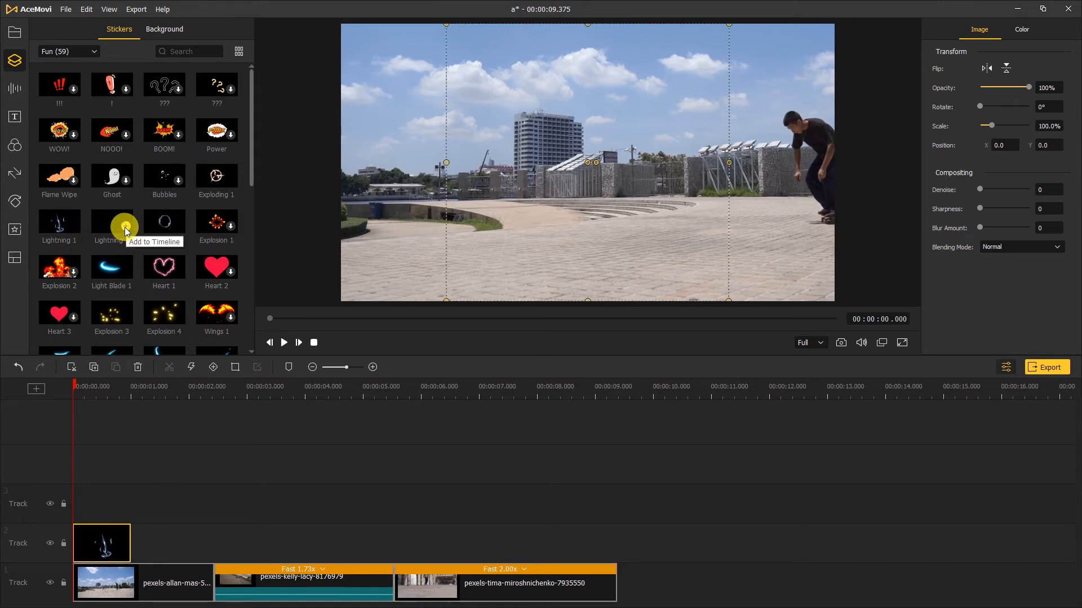
pyautogui.click(125, 227)
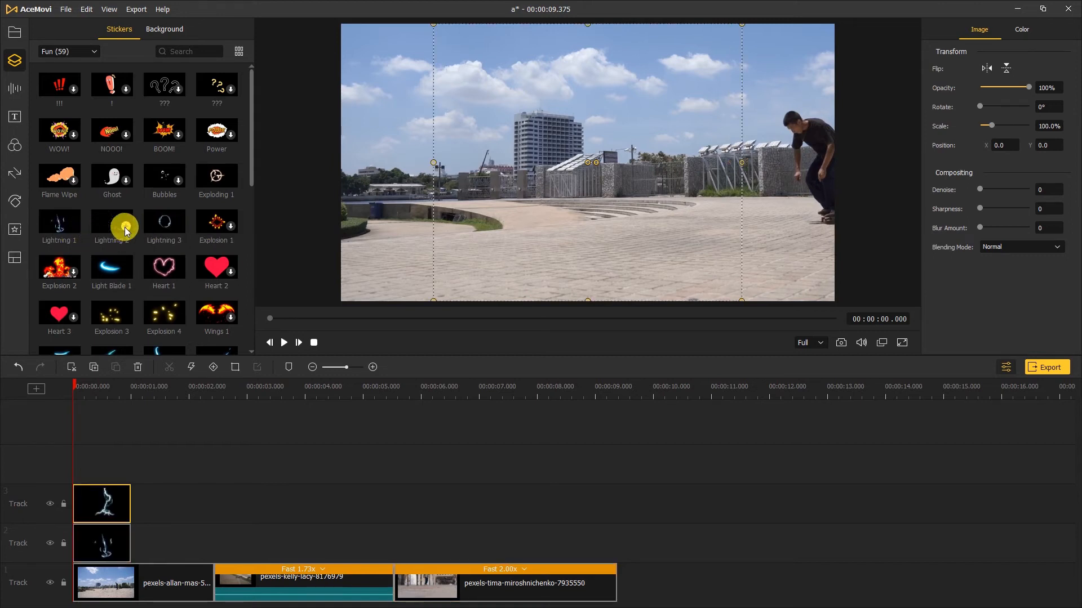
pyautogui.click(126, 274)
pyautogui.scroll(-2, 141, 276)
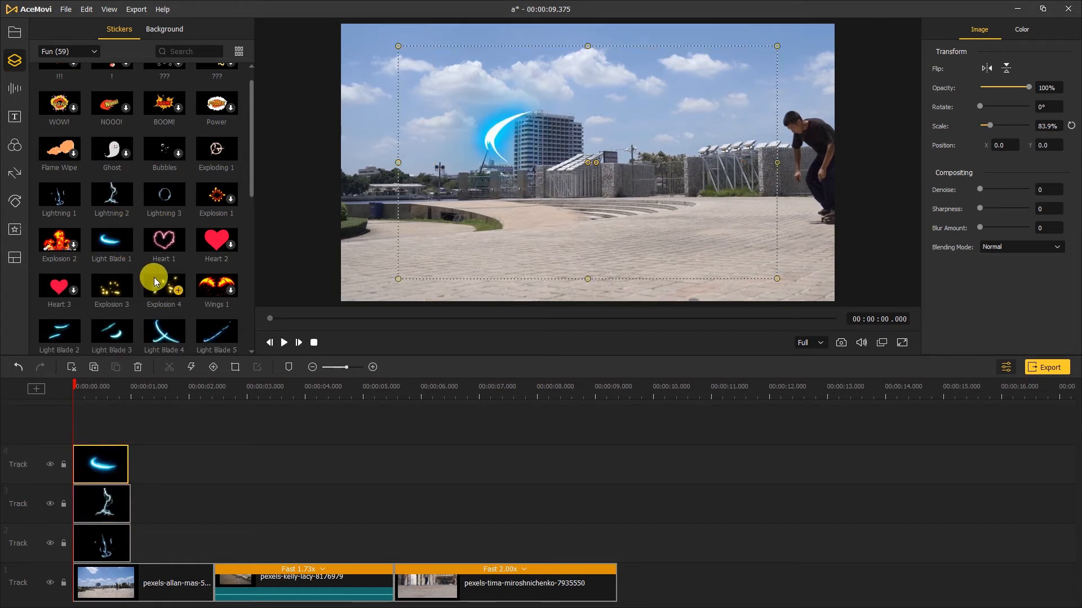
pyautogui.click(231, 322)
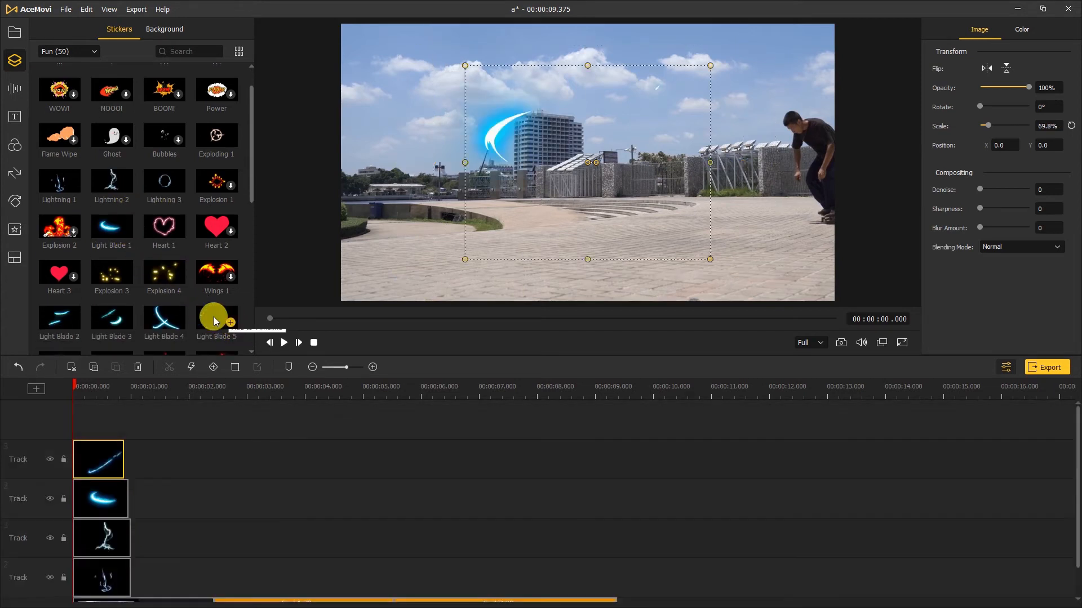
pyautogui.click(126, 277)
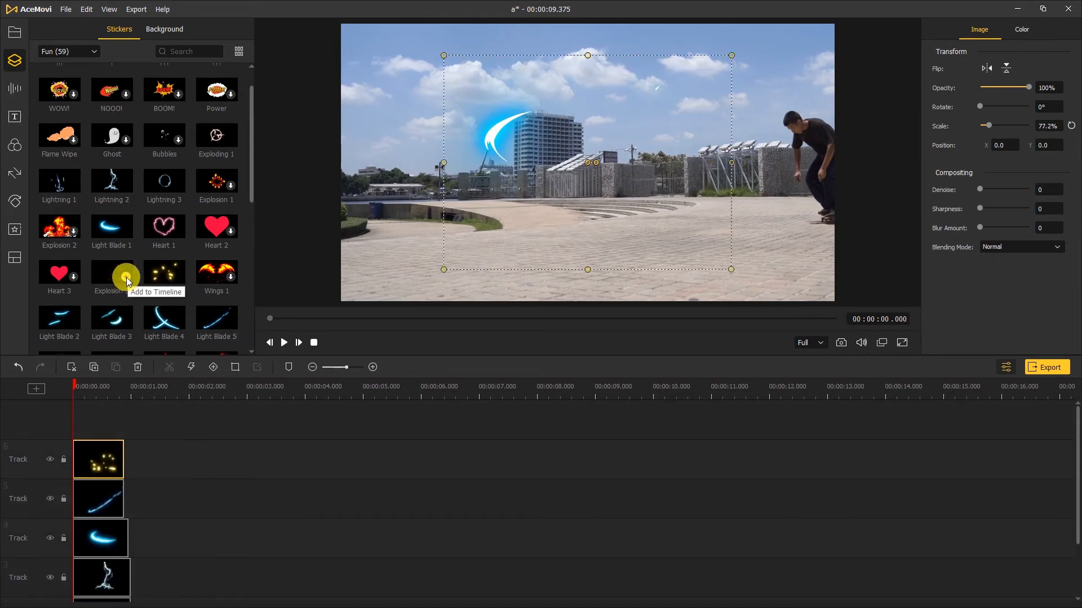
# Place the Explosion 3 and Light Blade 5 stickers over the second clip at about 3.6 s and Lightning 2 over the third at about 6.7 s
pyautogui.moveTo(138, 431); pyautogui.dragTo(391, 558)
pyautogui.moveTo(309, 548); pyautogui.dragTo(309, 547)
pyautogui.moveTo(120, 506); pyautogui.dragTo(502, 550)
pyautogui.click(201, 504)
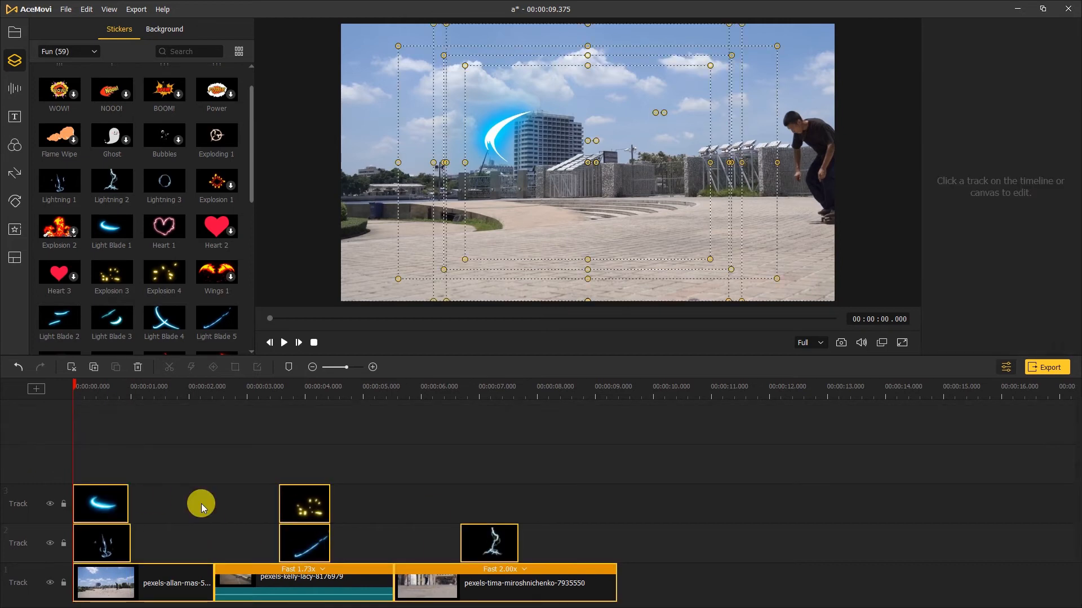
# Move the Light Blade 1 and Lightning 1 stickers over the first clip so both start at about 0.9 s
pyautogui.moveTo(1077, 482)
pyautogui.mouseDown()
pyautogui.moveTo(1075, 512)
pyautogui.moveTo(1077, 496)
pyautogui.mouseUp()
pyautogui.moveTo(252, 394); pyautogui.dragTo(451, 393)
pyautogui.moveTo(211, 433); pyautogui.dragTo(151, 480)
pyautogui.moveTo(117, 482); pyautogui.dragTo(206, 482)
# Scale the Light Blade 1 sticker down to 65.2% and move it around the jumping skater's body
pyautogui.click(193, 398)
pyautogui.click(211, 443)
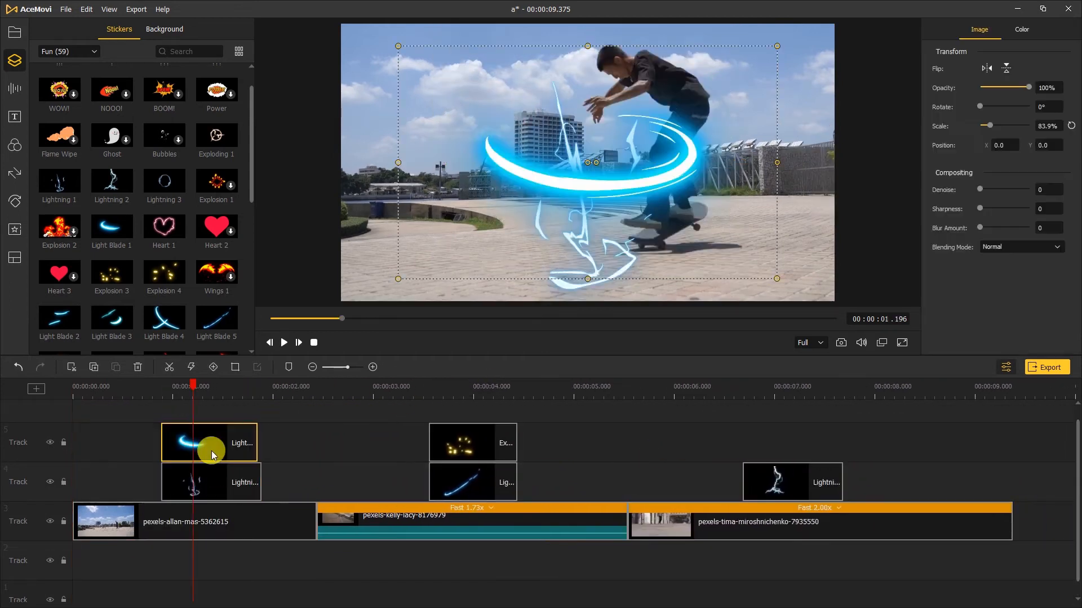
pyautogui.moveTo(991, 126); pyautogui.dragTo(988, 126)
pyautogui.moveTo(657, 176); pyautogui.dragTo(699, 144)
# Scale the Lightning 1 sticker to 65.2% and place it beneath the skateboard at X 241.3, Y 25.0, undoing the extra canvas move
pyautogui.click(230, 476)
pyautogui.moveTo(606, 283); pyautogui.dragTo(666, 247)
pyautogui.moveTo(987, 126); pyautogui.dragTo(986, 125)
pyautogui.moveTo(664, 204); pyautogui.dragTo(666, 239)
pyautogui.moveTo(193, 386)
pyautogui.mouseDown()
pyautogui.moveTo(212, 387)
pyautogui.moveTo(188, 387)
pyautogui.mouseUp()
pyautogui.moveTo(663, 167); pyautogui.dragTo(664, 186)
pyautogui.hotkey('ctrl', 'z')
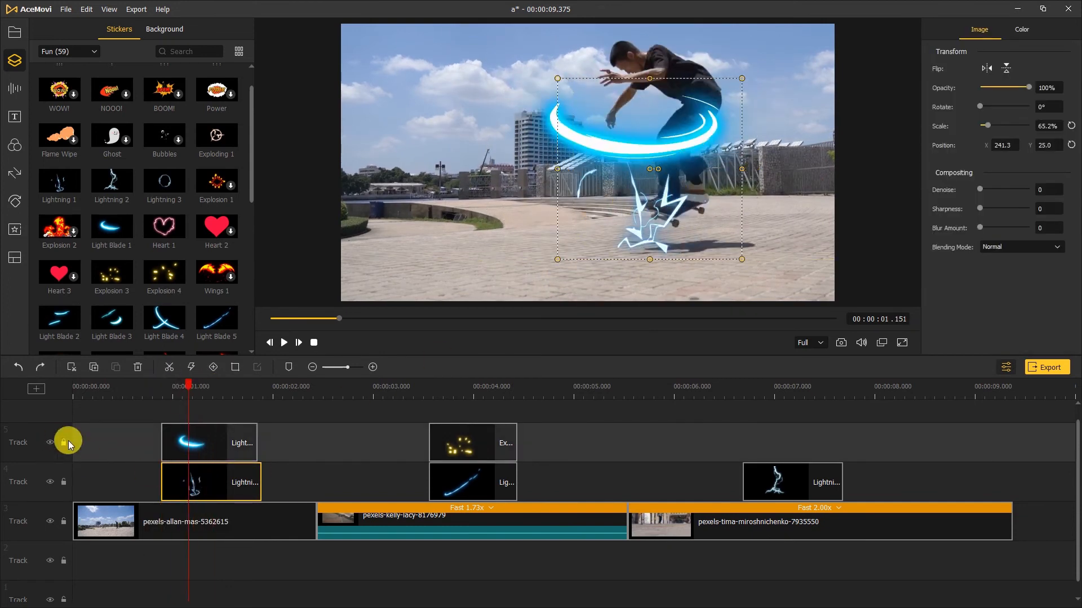
# Reposition the Light Blade 1 sticker to X 241.3, Y -151.1 and shift it to start at about 1.0 s
pyautogui.click(65, 442)
pyautogui.click(205, 443)
pyautogui.moveTo(650, 141); pyautogui.dragTo(670, 134)
pyautogui.moveTo(162, 388); pyautogui.dragTo(199, 389)
pyautogui.moveTo(210, 442); pyautogui.dragTo(224, 443)
# Play back the first clip to check the timing of its lightning and light blade stickers
pyautogui.click(149, 387)
pyautogui.click(236, 367)
pyautogui.click(283, 342)
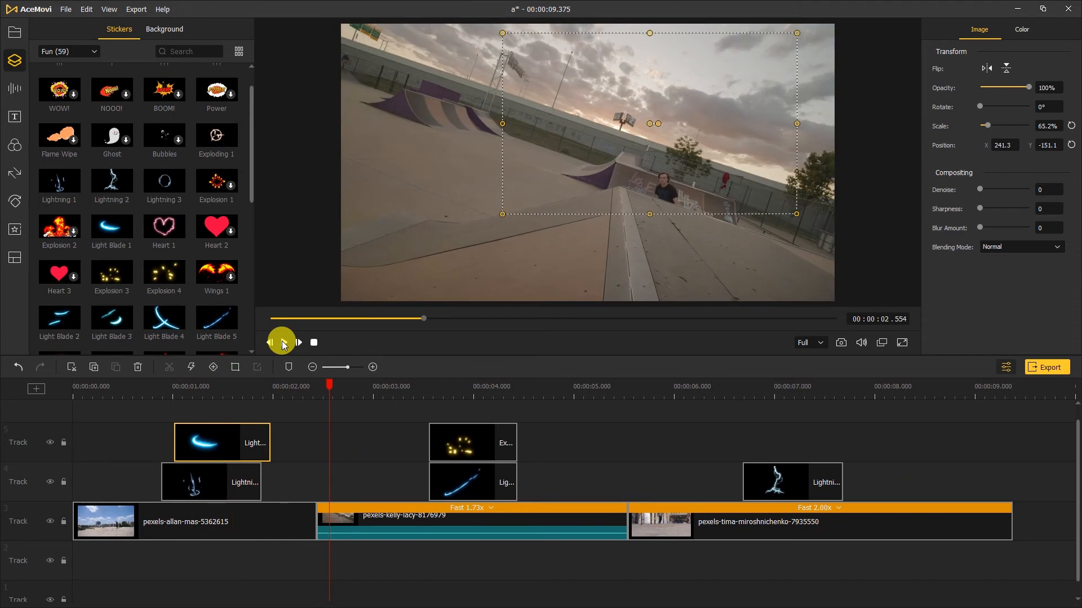
# Shift the light blade sticker over the second clip so it starts at about 3.2 s
pyautogui.moveTo(439, 387); pyautogui.dragTo(416, 394)
pyautogui.moveTo(468, 485); pyautogui.dragTo(417, 483)
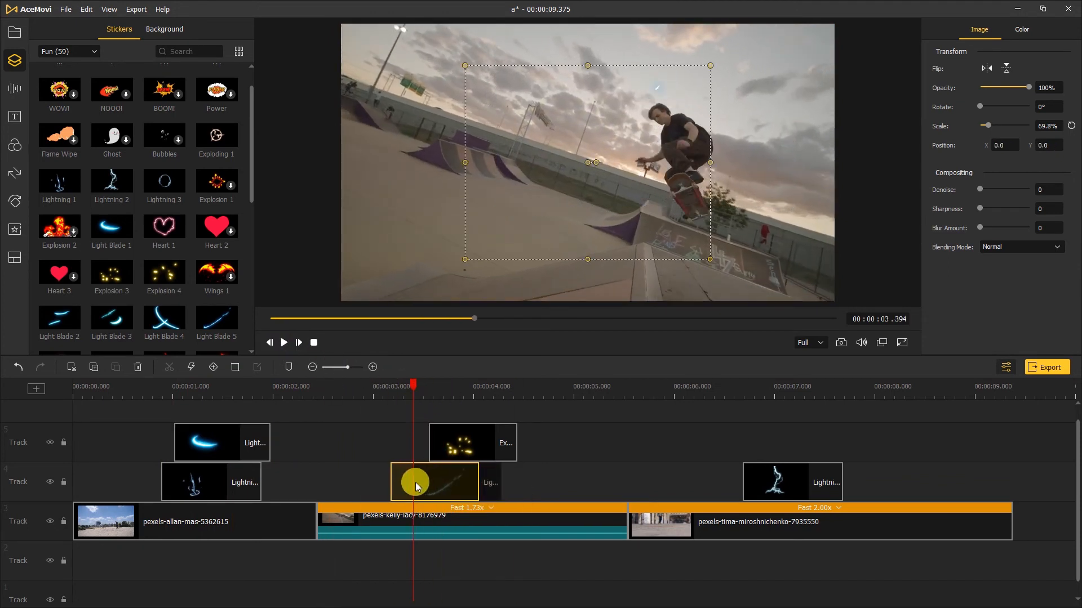
pyautogui.moveTo(413, 383); pyautogui.dragTo(426, 386)
# Rotate the second clip's light blade sticker to 186° and scale it down to 42.3%
pyautogui.moveTo(1005, 106); pyautogui.dragTo(985, 125)
pyautogui.doubleClick(1051, 127)
pyautogui.write('40')
pyautogui.press('Return')
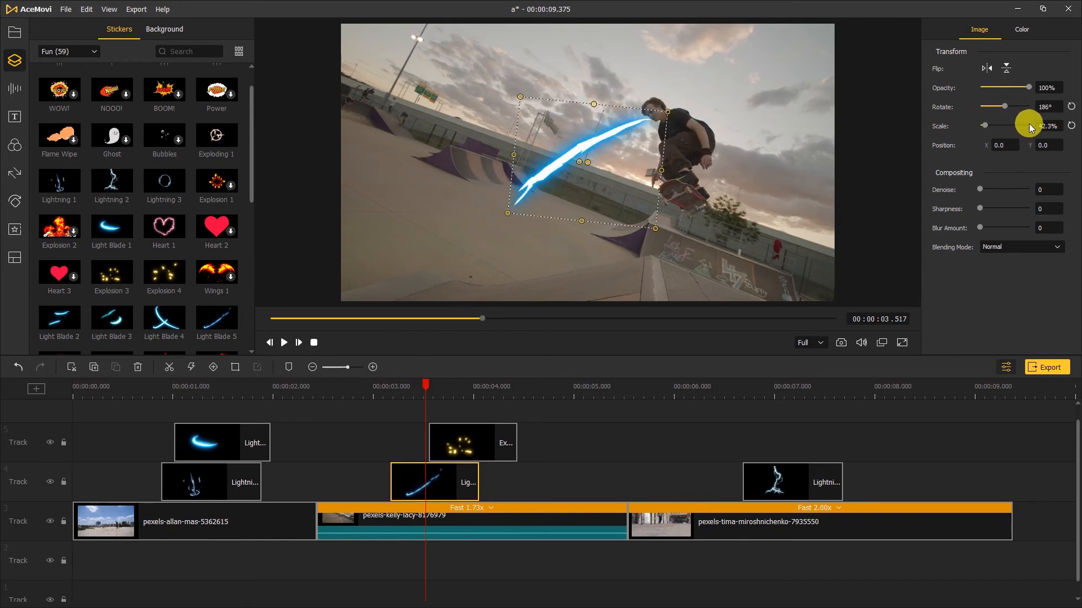
# Place the second clip's light blade sticker over the jumping skater and delay its start to about 3.25 s
pyautogui.moveTo(596, 171); pyautogui.dragTo(707, 176)
pyautogui.moveTo(424, 387)
pyautogui.mouseDown()
pyautogui.moveTo(395, 389)
pyautogui.moveTo(444, 390)
pyautogui.mouseUp()
pyautogui.moveTo(422, 479); pyautogui.dragTo(430, 477)
# Start the second clip's explosion sticker at about 3.85 s and place it around the skateboard at 60.6% scale, X 23.4, Y 377.1
pyautogui.moveTo(453, 445); pyautogui.dragTo(481, 443)
pyautogui.moveTo(446, 389); pyautogui.dragTo(481, 395)
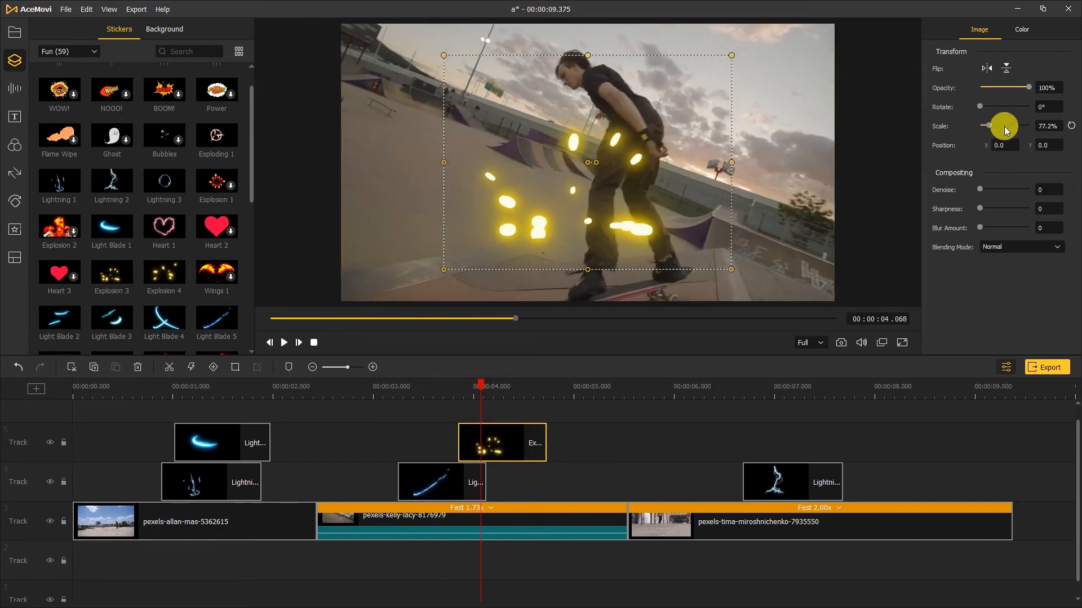
pyautogui.moveTo(989, 124); pyautogui.dragTo(987, 124)
pyautogui.moveTo(611, 197); pyautogui.dragTo(630, 297)
pyautogui.moveTo(483, 385); pyautogui.dragTo(492, 387)
pyautogui.moveTo(613, 279); pyautogui.dragTo(599, 278)
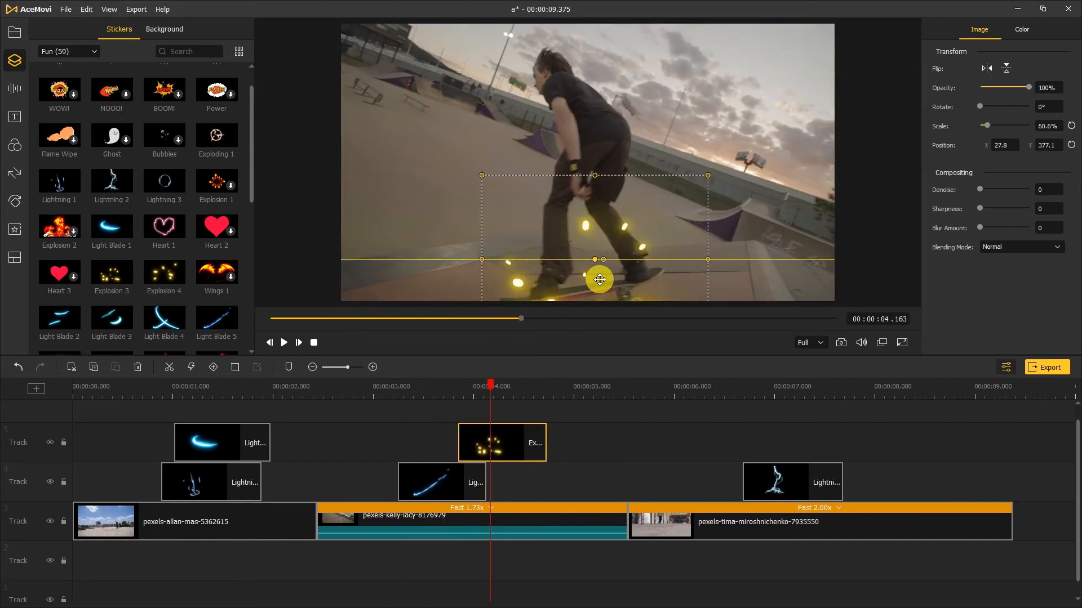
# Play back the second clip to check the timing of its light blade and explosion stickers
pyautogui.click(345, 388)
pyautogui.click(285, 344)
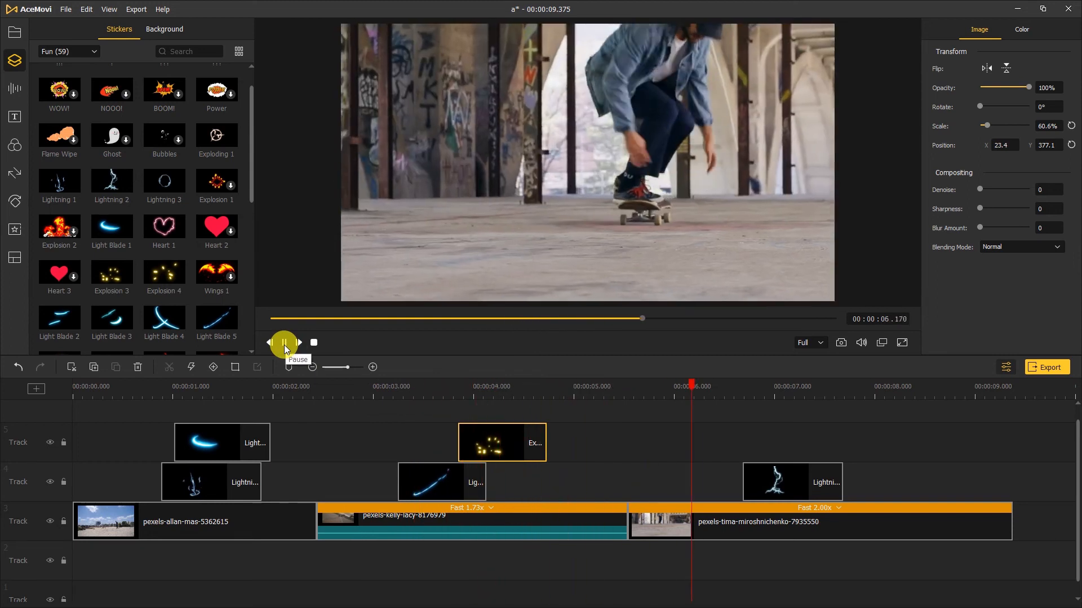
pyautogui.click(285, 344)
# Reposition the third clip's lightning sticker to X 85.4, Y 49.7, shift its start to about 6.8 s and check it in playback
pyautogui.click(804, 484)
pyautogui.moveTo(785, 386)
pyautogui.mouseDown()
pyautogui.moveTo(770, 386)
pyautogui.moveTo(781, 386)
pyautogui.mouseUp()
pyautogui.moveTo(622, 216); pyautogui.dragTo(644, 229)
pyautogui.moveTo(798, 478); pyautogui.dragTo(808, 478)
pyautogui.moveTo(780, 386); pyautogui.dragTo(689, 407)
pyautogui.click(284, 342)
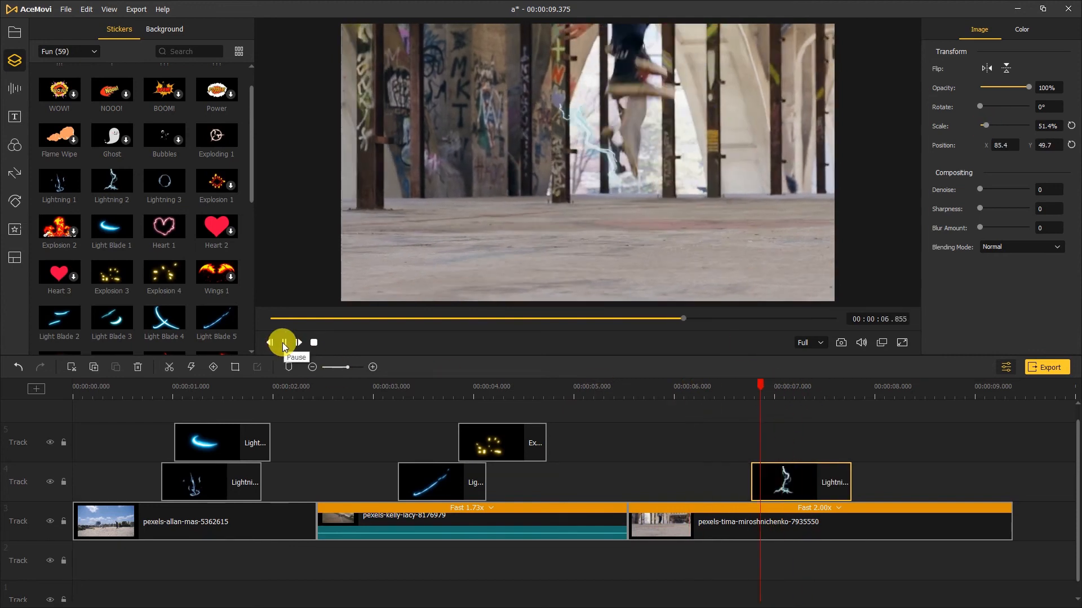
# Start the Lightning 1 sticker at about 1.0 s and add animation keyframes to it at about 1.26 s and 1.43 s
pyautogui.click(201, 387)
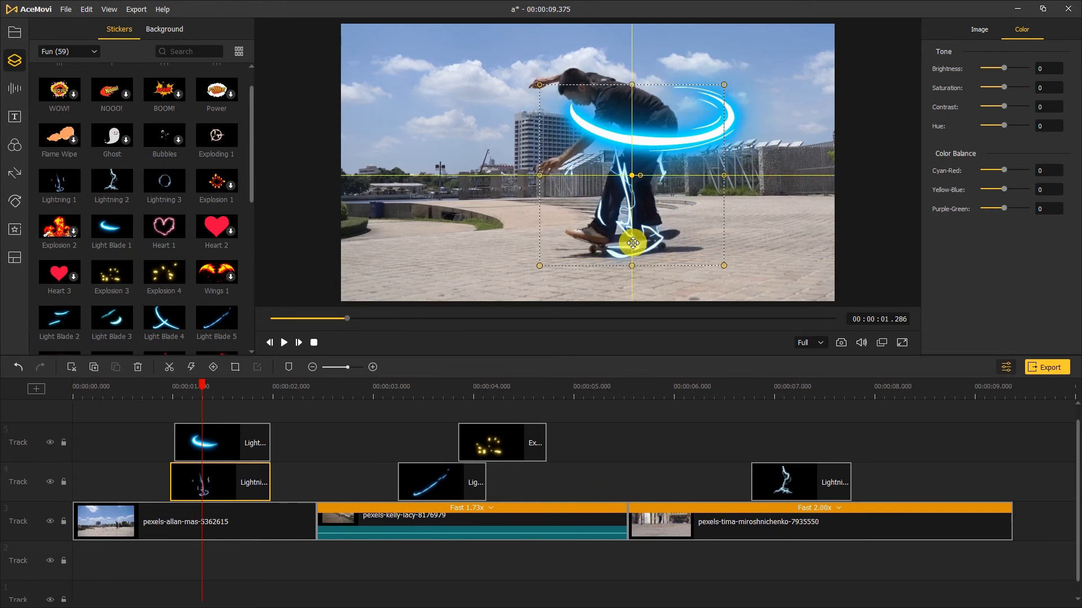
pyautogui.moveTo(201, 389); pyautogui.dragTo(198, 392)
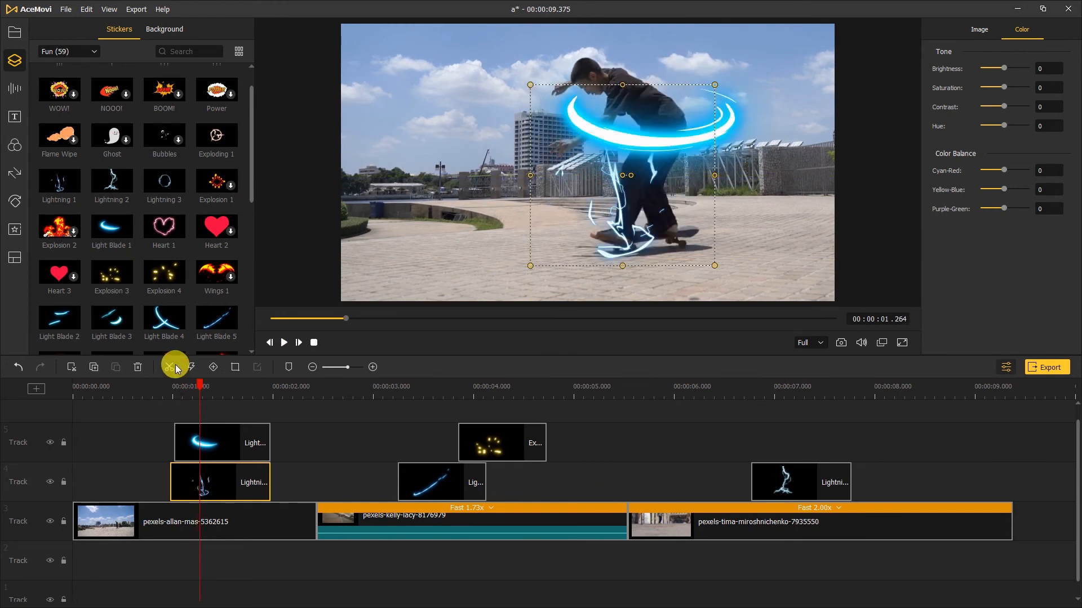
pyautogui.click(215, 366)
pyautogui.moveTo(200, 388); pyautogui.dragTo(217, 387)
pyautogui.click(213, 367)
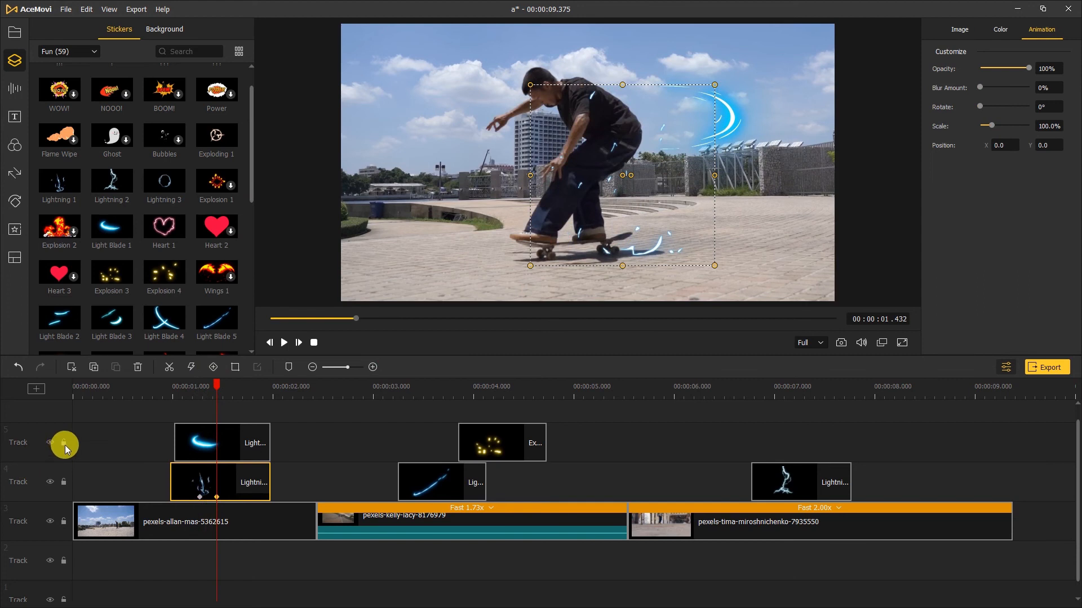
# Lock the track holding the Light Blade 1 sticker and play back the first clip to check the keyframed lightning
pyautogui.click(63, 443)
pyautogui.moveTo(210, 387); pyautogui.dragTo(152, 389)
pyautogui.click(284, 342)
pyautogui.click(284, 342)
pyautogui.moveTo(269, 387); pyautogui.dragTo(194, 401)
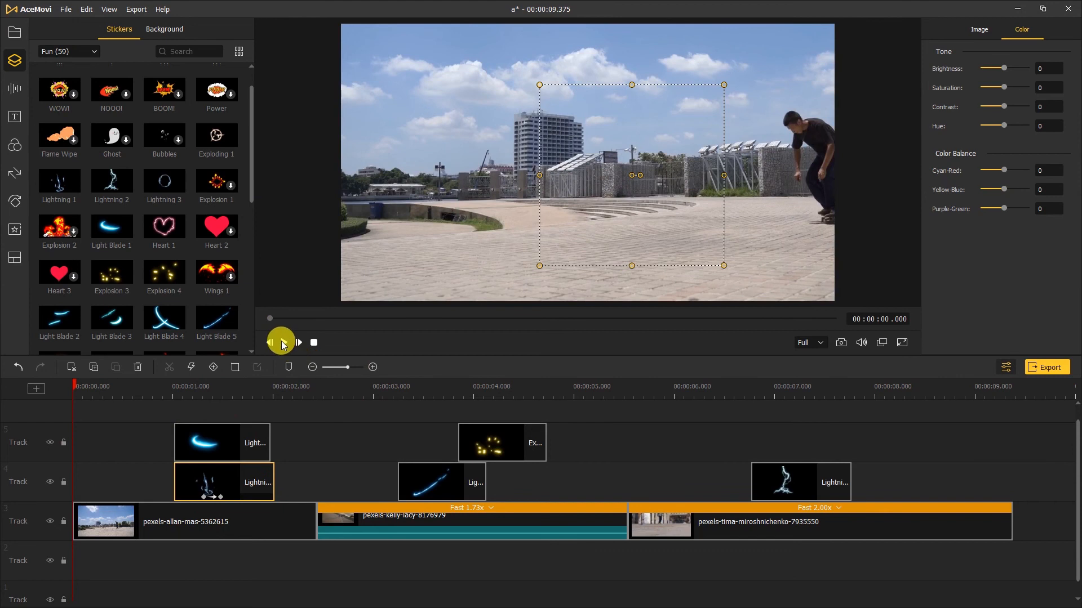
pyautogui.click(283, 342)
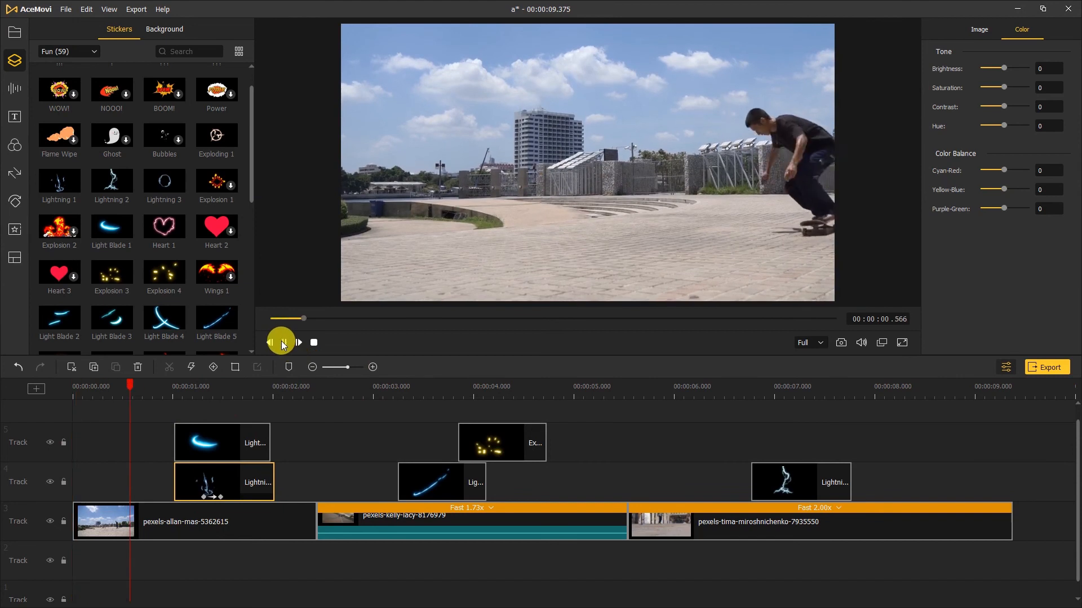